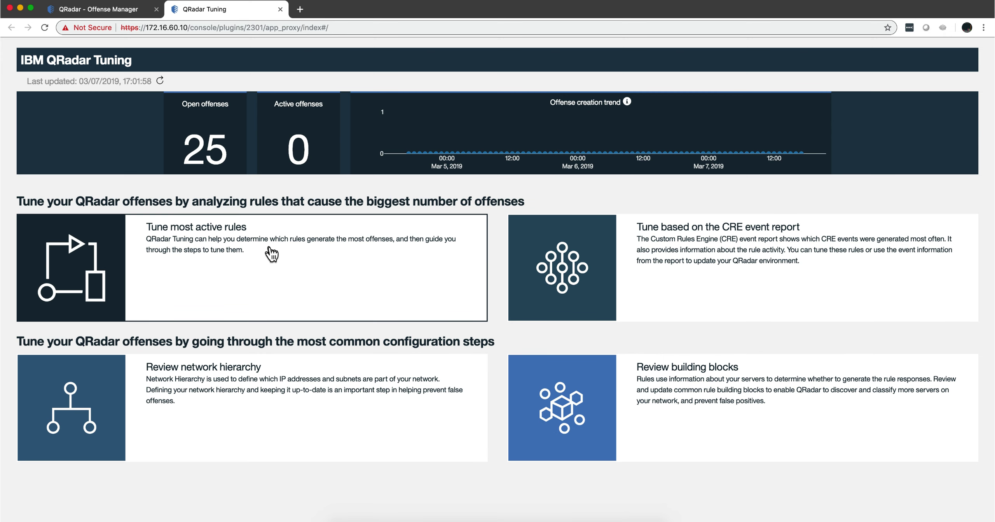
Switch from the Tuning dashboard to the QRadar Offense Manager and open its Admin console.
{"action": "left_click", "coordinate": [101, 9]}
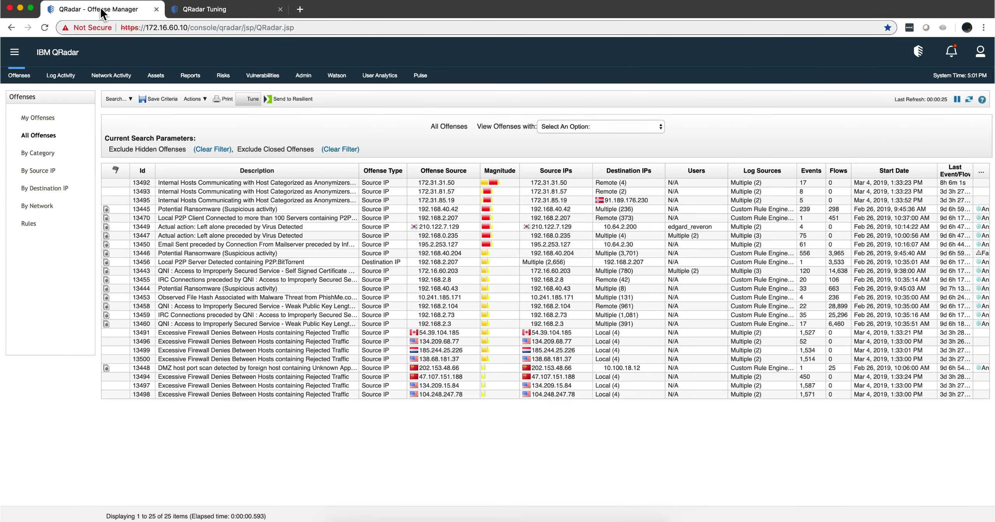
{"action": "left_click", "coordinate": [304, 78]}
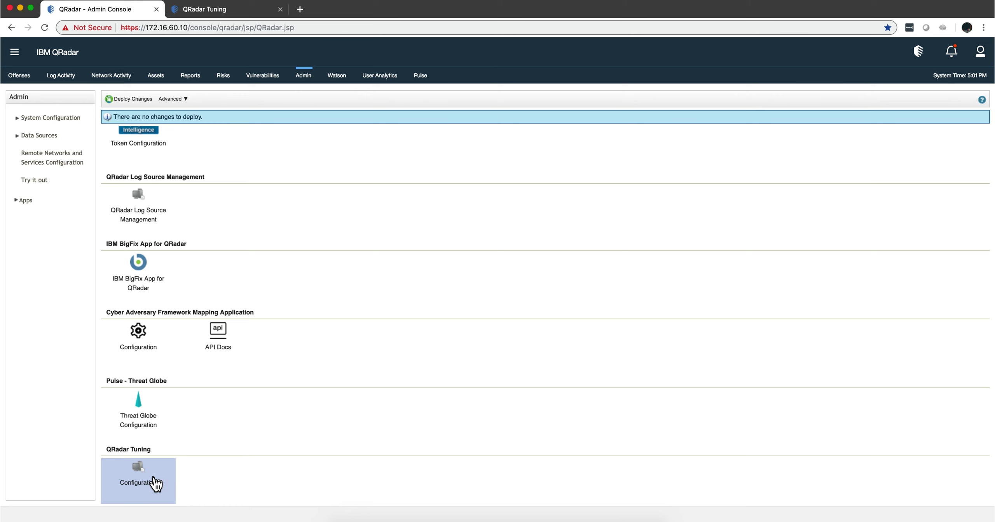
{"action": "left_click", "coordinate": [145, 477]}
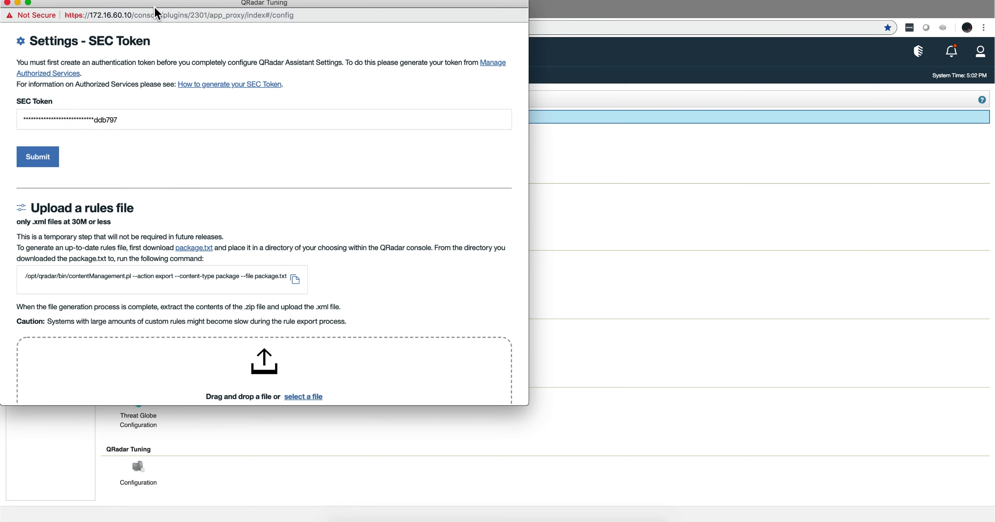
{"action": "left_click_drag", "start_coordinate": [155, 5], "coordinate": [511, 151]}
{"action": "scroll", "coordinate": [346, 232], "scroll_direction": "up", "scroll_amount": 15}
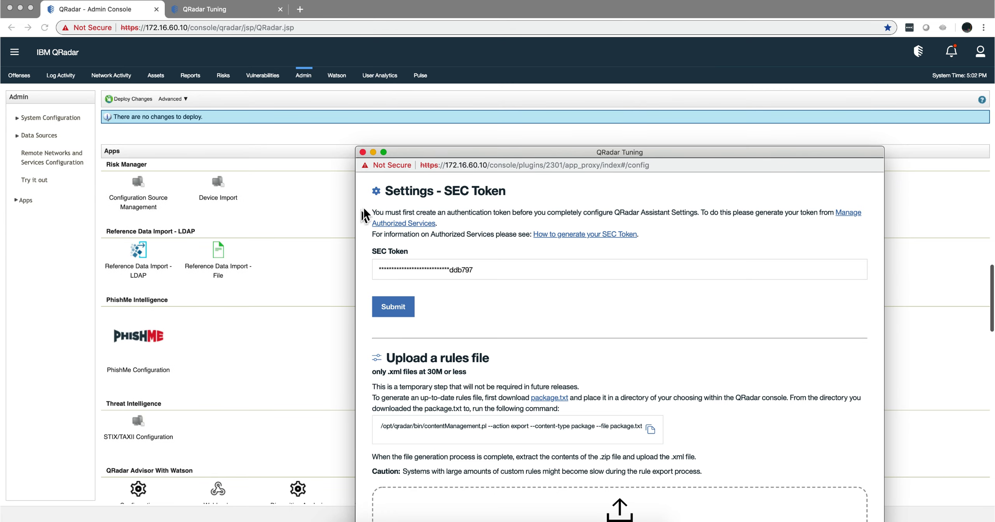
{"action": "left_click", "coordinate": [374, 151]}
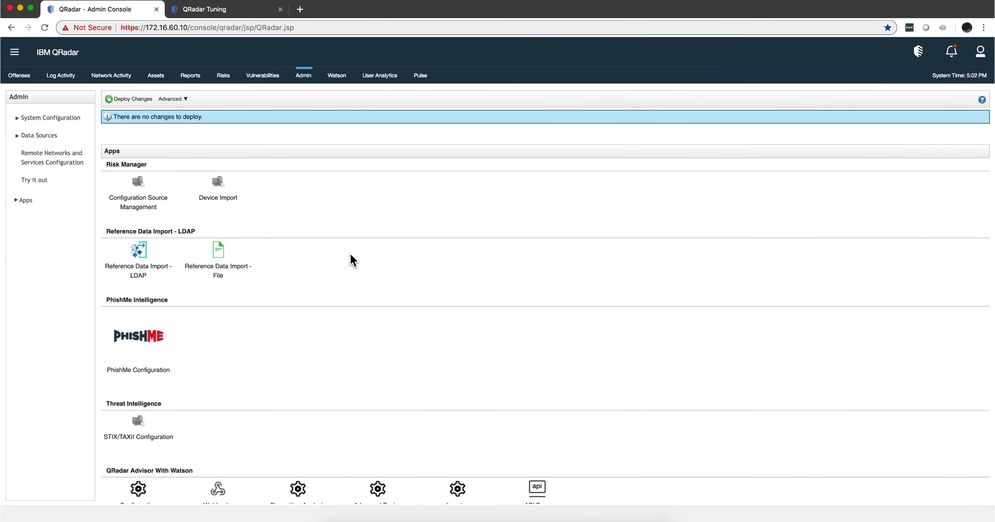
{"action": "scroll", "coordinate": [350, 254], "scroll_direction": "up", "scroll_amount": 2}
{"action": "scroll", "coordinate": [350, 253], "scroll_direction": "up", "scroll_amount": 15}
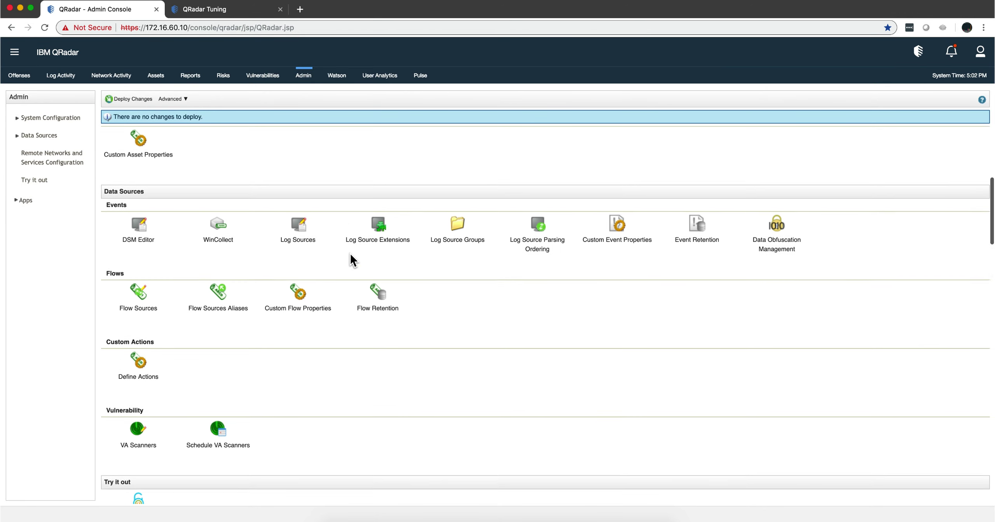
{"action": "scroll", "coordinate": [350, 255], "scroll_direction": "up", "scroll_amount": 6}
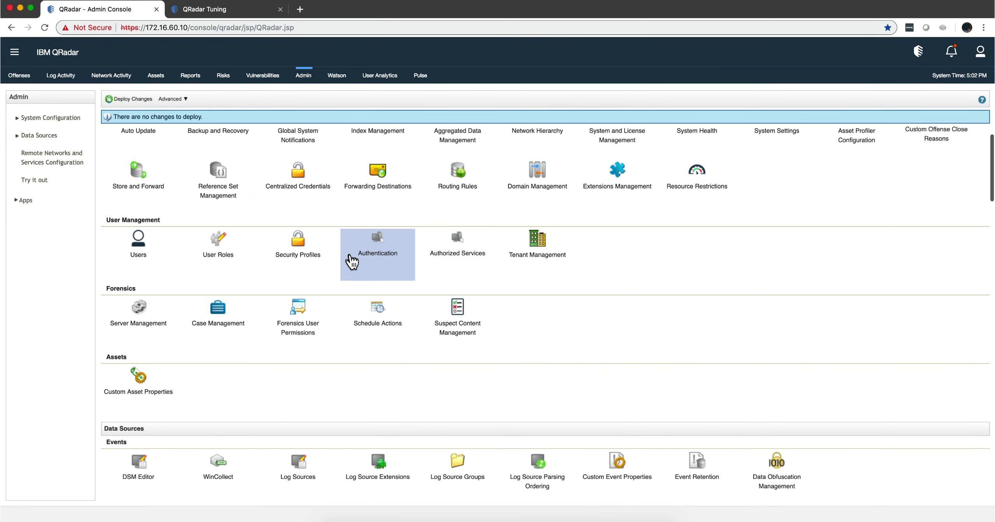
{"action": "left_click", "coordinate": [457, 251]}
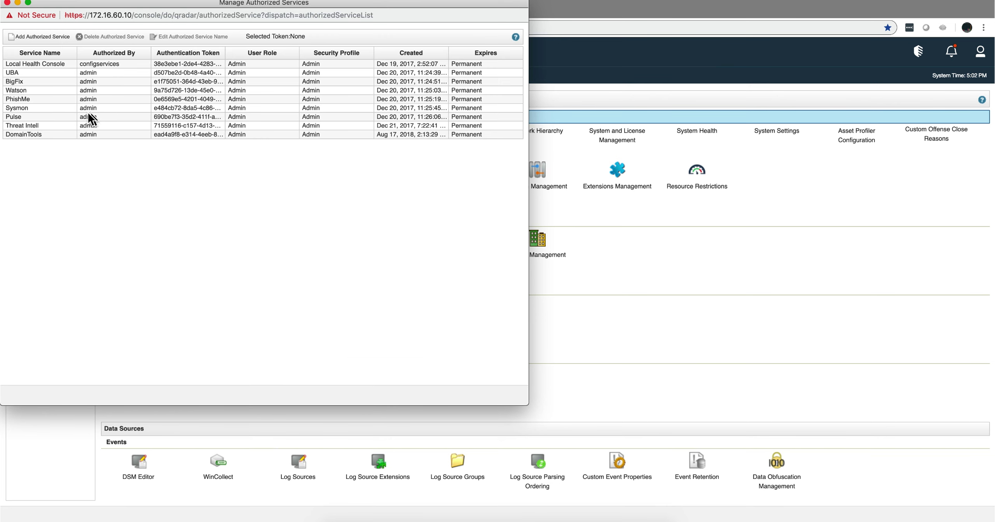
{"action": "left_click", "coordinate": [42, 99]}
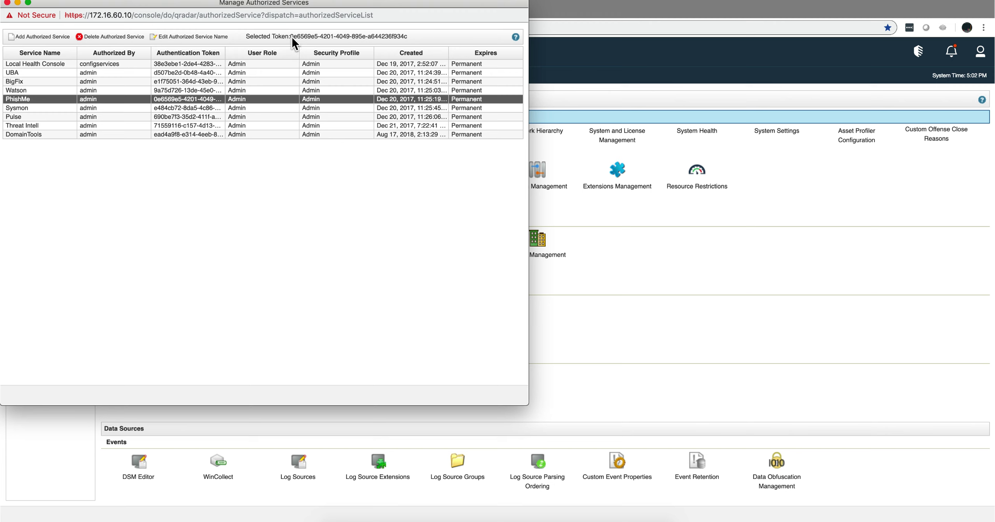
{"action": "left_click_drag", "start_coordinate": [313, 38], "coordinate": [395, 40]}
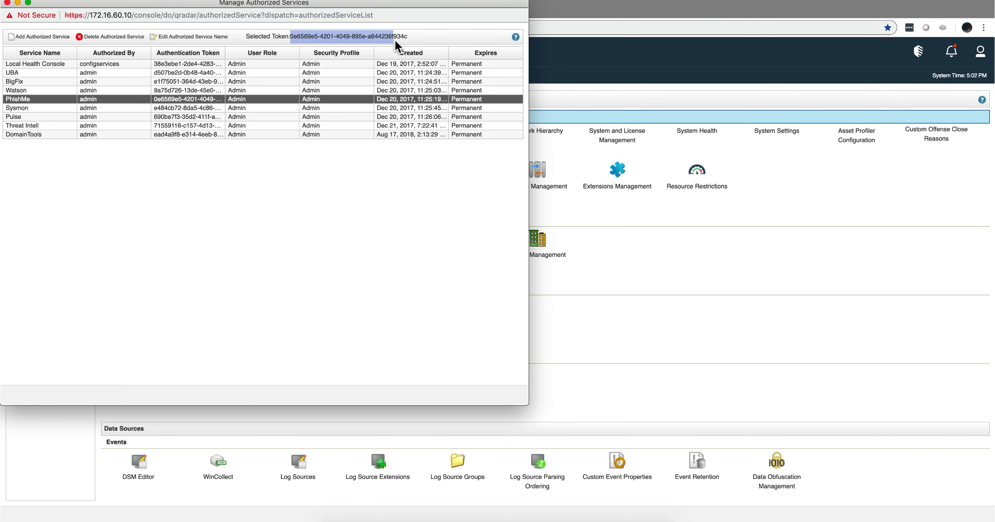
{"action": "left_click", "coordinate": [7, 3]}
{"action": "scroll", "coordinate": [303, 280], "scroll_direction": "down", "scroll_amount": 20}
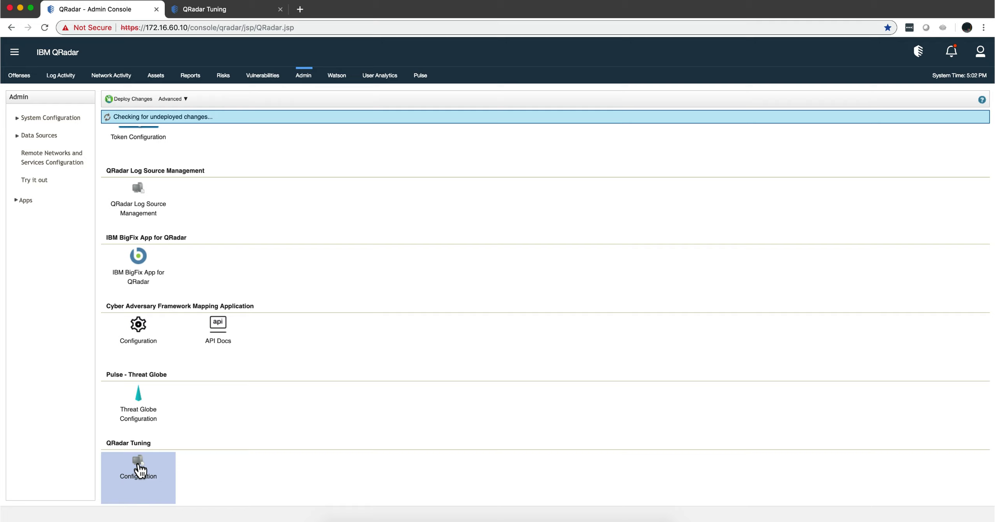
{"action": "left_click", "coordinate": [138, 462]}
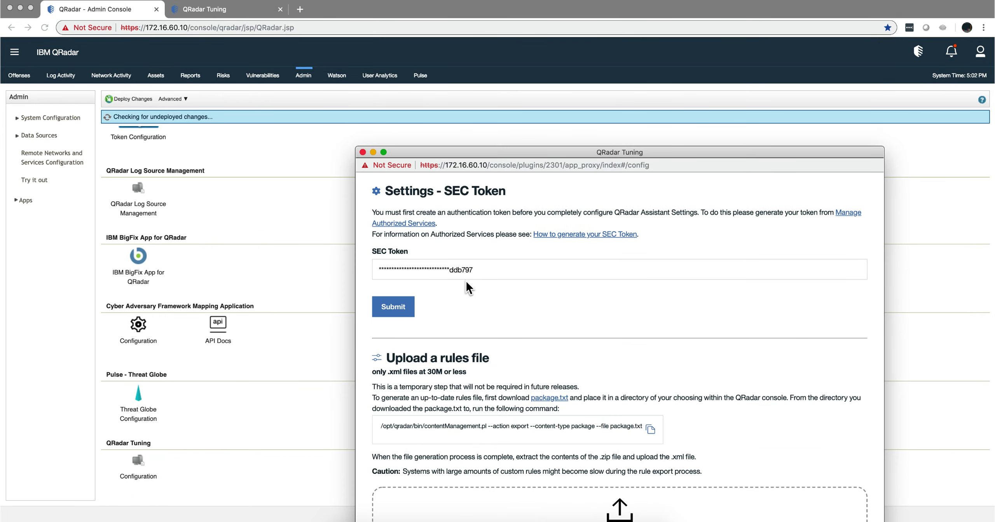
{"action": "left_click_drag", "start_coordinate": [542, 153], "coordinate": [357, 31]}
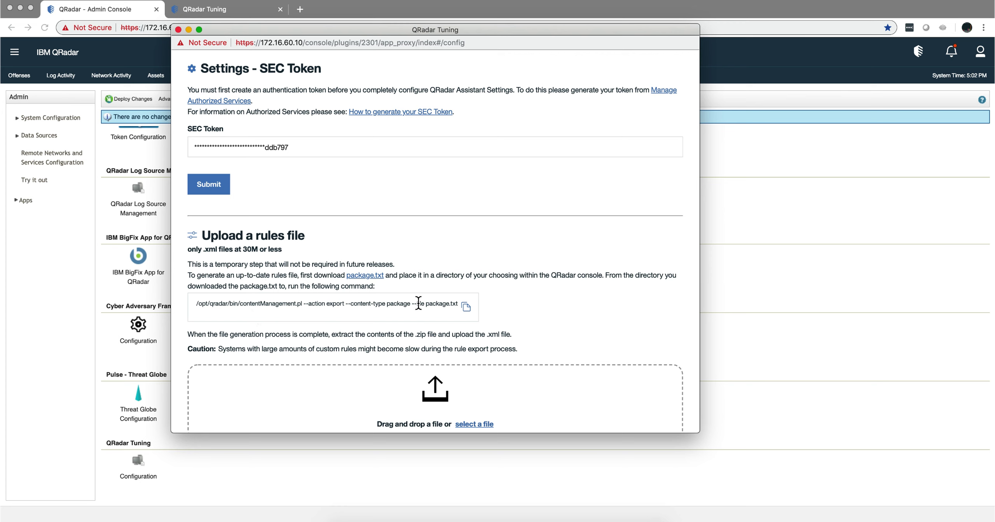
{"action": "scroll", "coordinate": [464, 338], "scroll_direction": "down", "scroll_amount": 1}
{"action": "scroll", "coordinate": [463, 338], "scroll_direction": "down", "scroll_amount": 4}
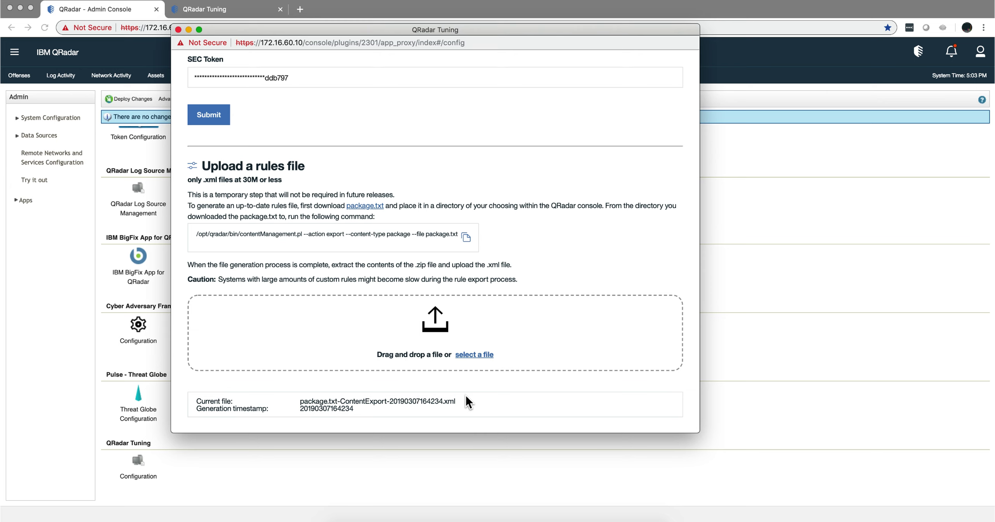
{"action": "left_click", "coordinate": [188, 29]}
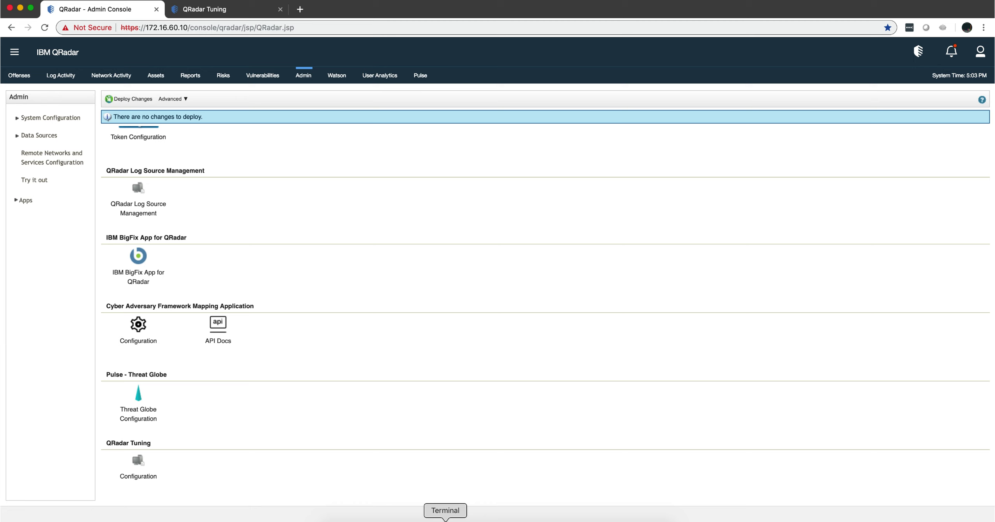
Bring Terminal forward and scroll back to the generate-rules-file.sh command run.
{"action": "left_click", "coordinate": [445, 519]}
{"action": "scroll", "coordinate": [403, 314], "scroll_direction": "up", "scroll_amount": 10}
{"action": "scroll", "coordinate": [403, 314], "scroll_direction": "up", "scroll_amount": 3}
{"action": "scroll", "coordinate": [403, 314], "scroll_direction": "down", "scroll_amount": 5}
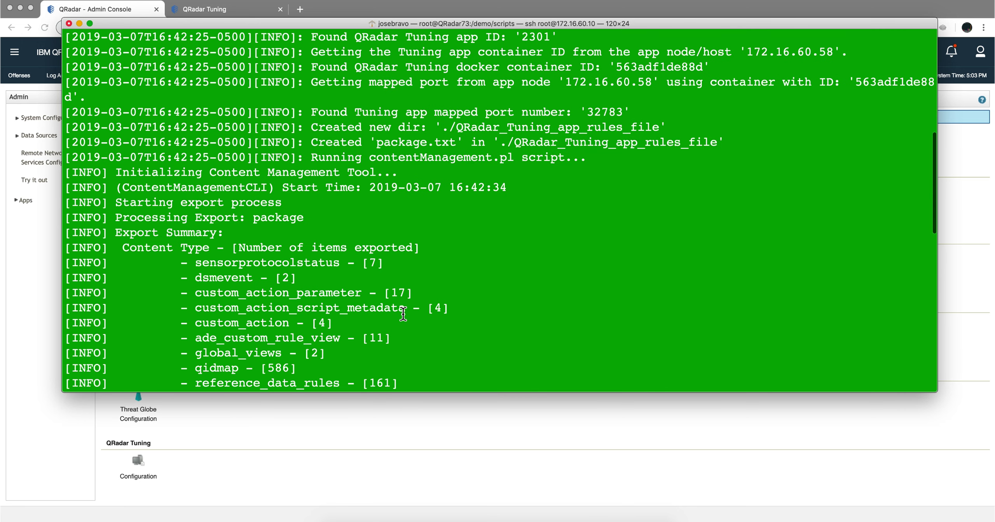
{"action": "scroll", "coordinate": [403, 314], "scroll_direction": "up", "scroll_amount": 1}
{"action": "scroll", "coordinate": [403, 314], "scroll_direction": "up", "scroll_amount": 4}
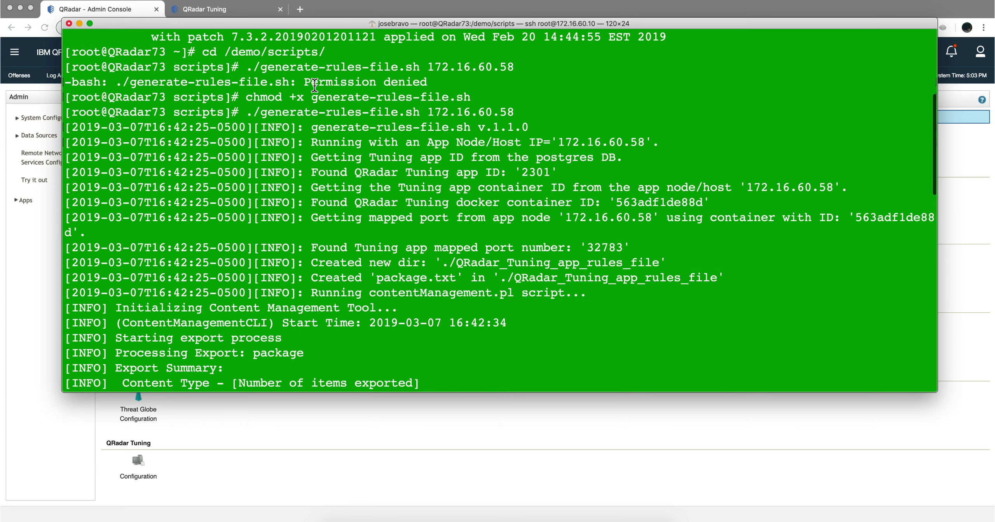
Highlight the generate-rules-file.sh script name and the app node IP 172.16.60.58.
{"action": "left_click_drag", "start_coordinate": [258, 68], "coordinate": [424, 66]}
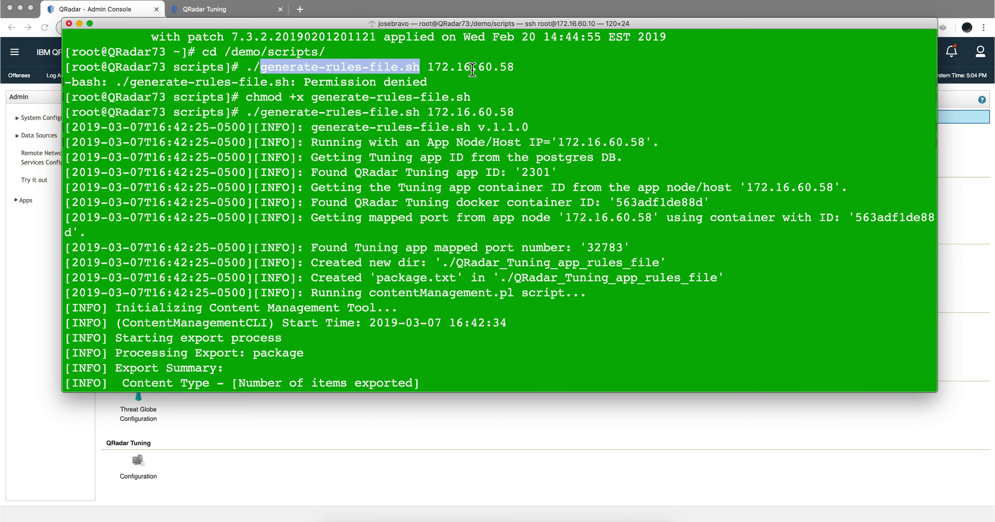
{"action": "left_click", "coordinate": [529, 66]}
{"action": "left_click_drag", "start_coordinate": [518, 67], "coordinate": [429, 64]}
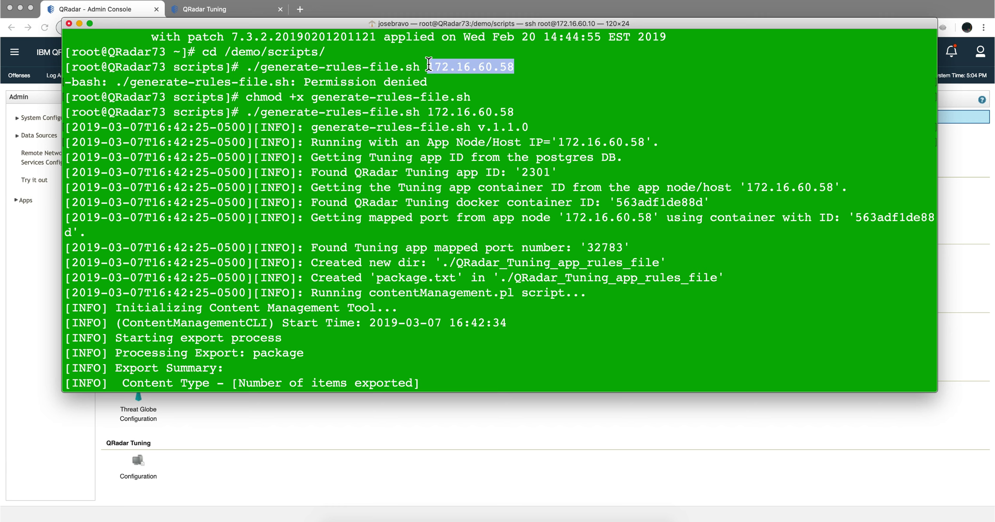
{"action": "left_click_drag", "start_coordinate": [561, 79], "coordinate": [417, 99]}
{"action": "left_click", "coordinate": [415, 103]}
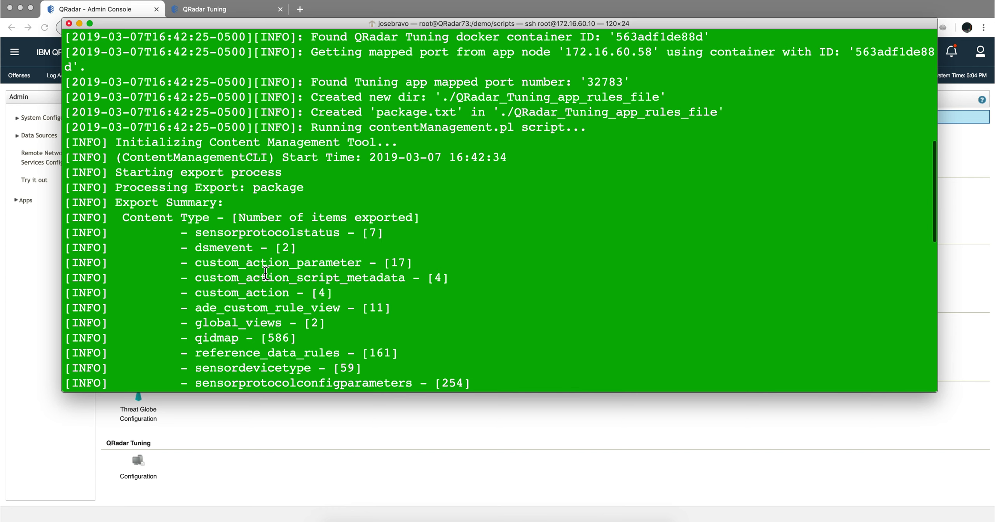
Scroll through the export log to the package.txt-ContentExport zip copied at 100% (7841KB).
{"action": "scroll", "coordinate": [265, 274], "scroll_direction": "down", "scroll_amount": 5}
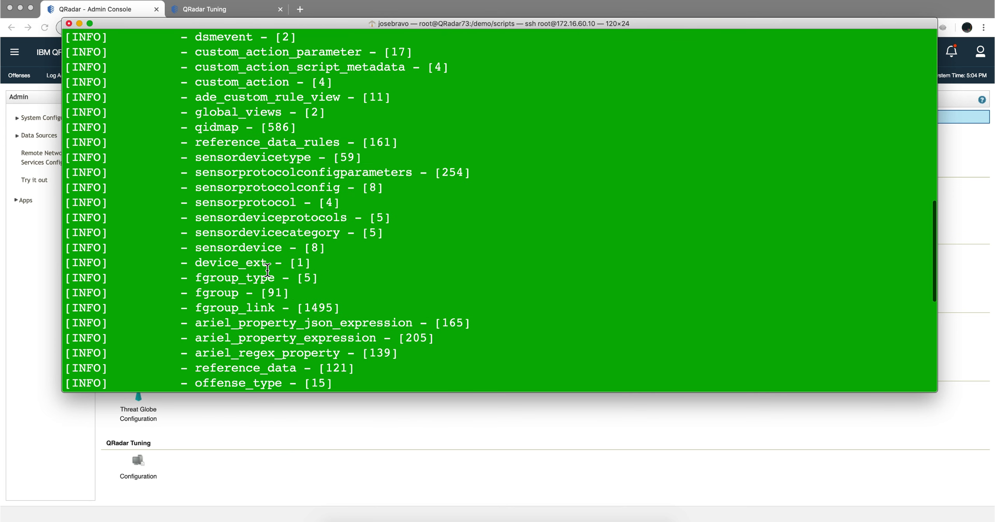
{"action": "scroll", "coordinate": [267, 270], "scroll_direction": "down", "scroll_amount": 2}
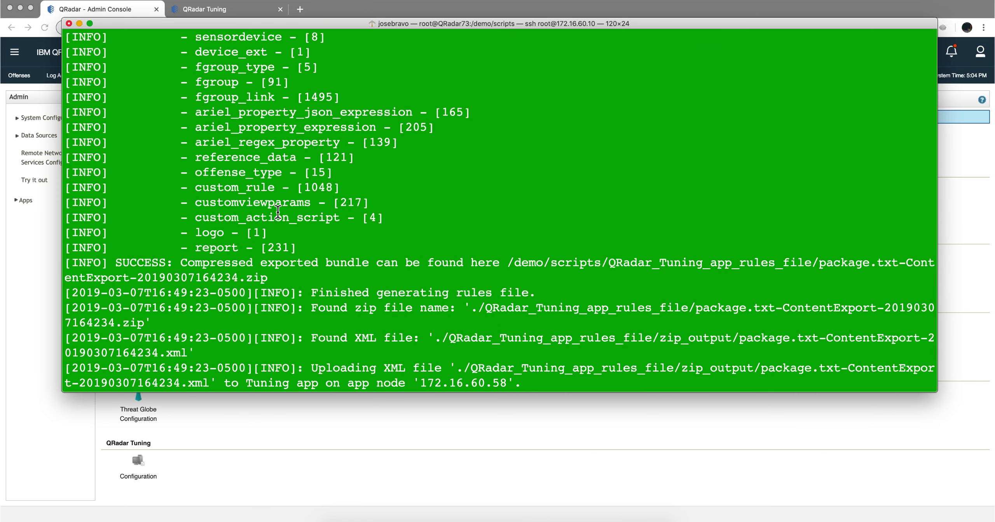
{"action": "scroll", "coordinate": [264, 143], "scroll_direction": "up", "scroll_amount": 1}
{"action": "scroll", "coordinate": [264, 143], "scroll_direction": "up", "scroll_amount": 6}
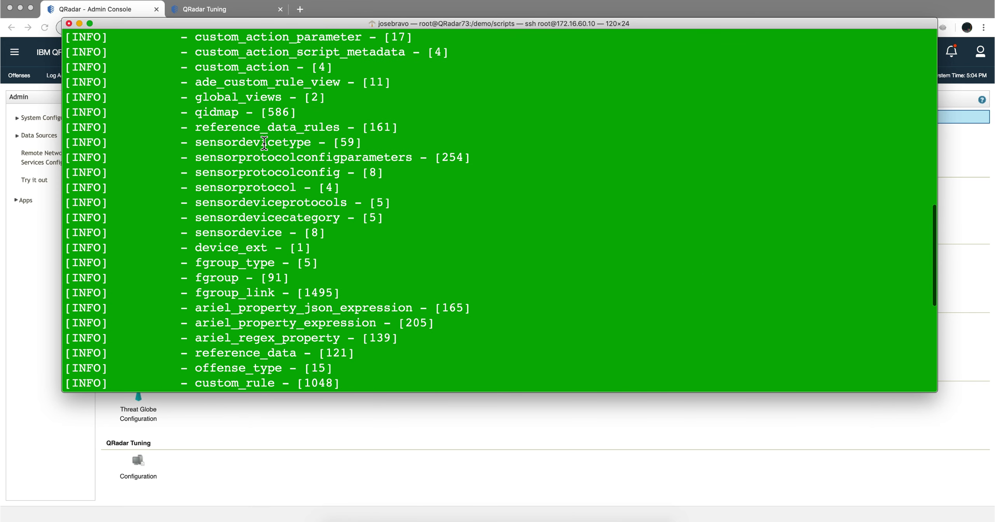
{"action": "scroll", "coordinate": [307, 239], "scroll_direction": "down", "scroll_amount": 5}
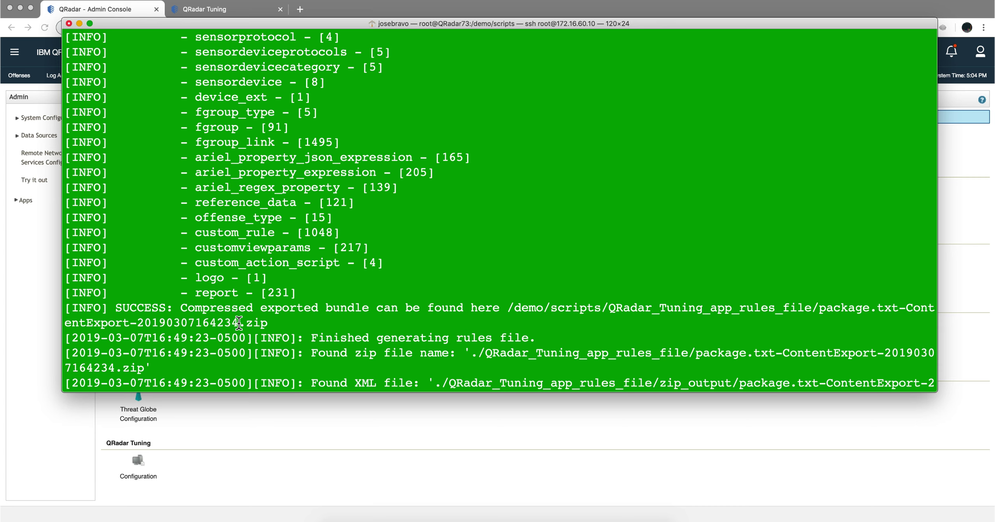
Highlight the timestamp in the zip file name, then return to the QRadar Admin page.
{"action": "left_click_drag", "start_coordinate": [238, 323], "coordinate": [202, 323]}
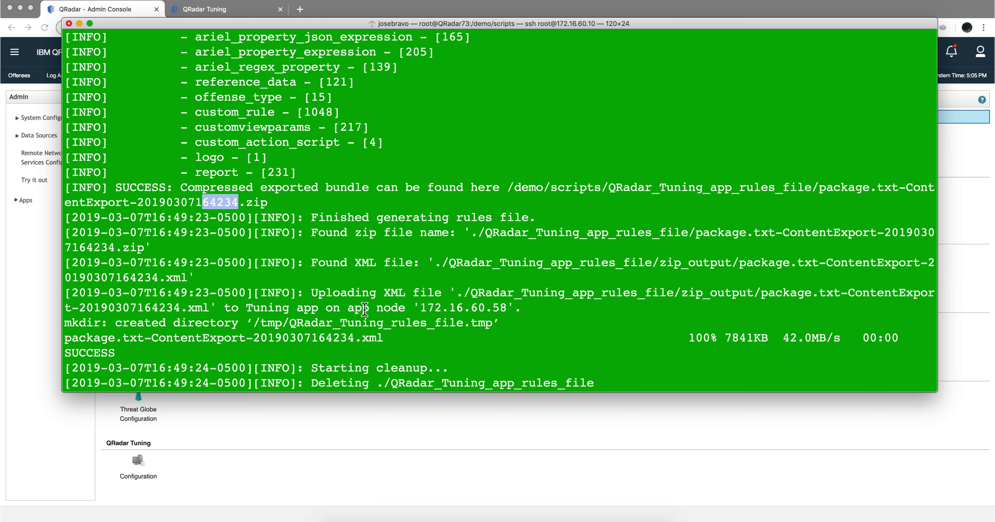
{"action": "left_click", "coordinate": [365, 308]}
{"action": "left_click", "coordinate": [139, 457]}
Minimize the browser and close the old rules-file configuration screenshot in Preview.
{"action": "left_click", "coordinate": [20, 7]}
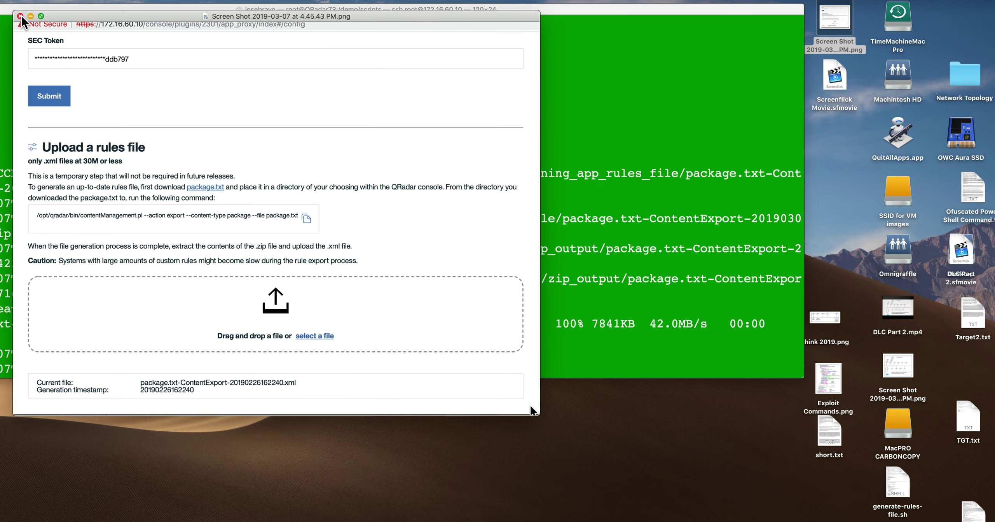
{"action": "left_click", "coordinate": [20, 16]}
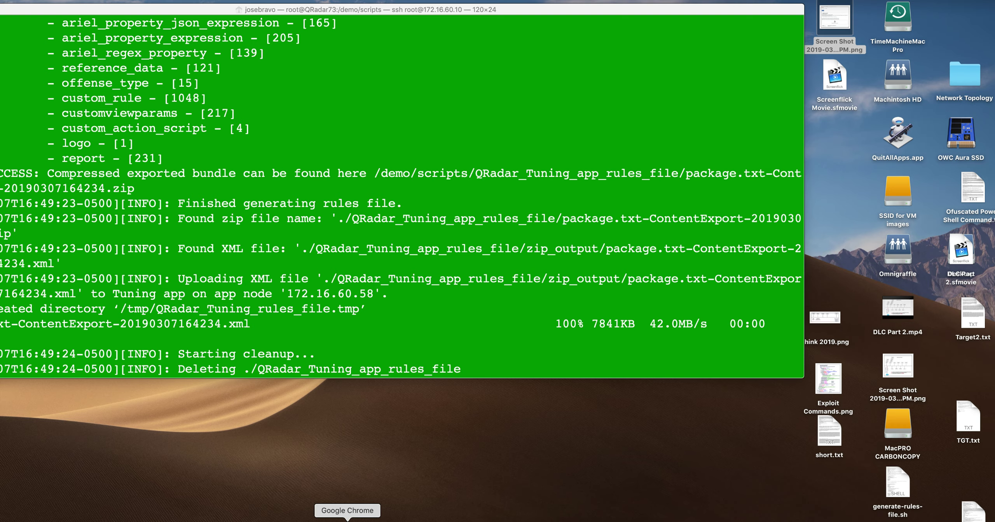
Restore Chrome and reopen QRadar Tuning Configuration, showing package.txt-ContentExport-20190307164234.xml as current.
{"action": "left_click", "coordinate": [347, 519]}
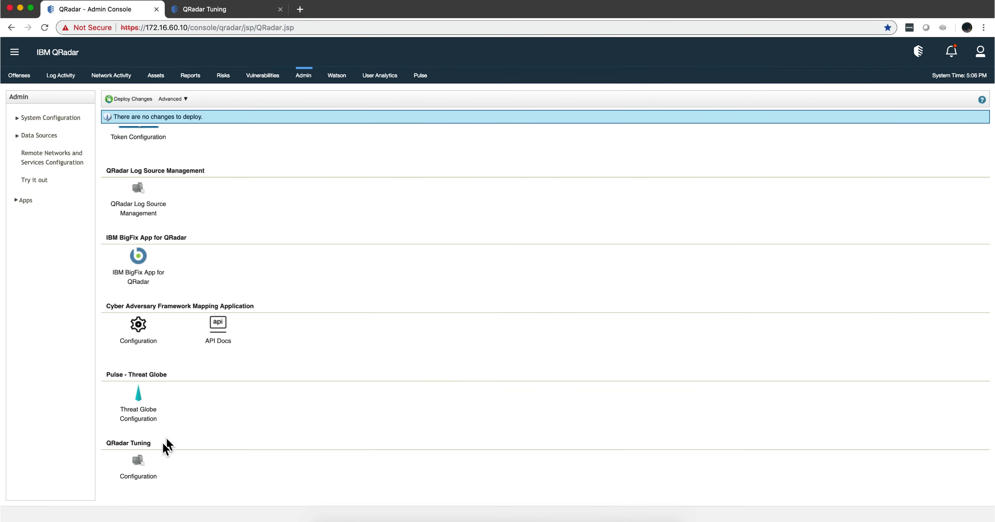
{"action": "left_click", "coordinate": [138, 461]}
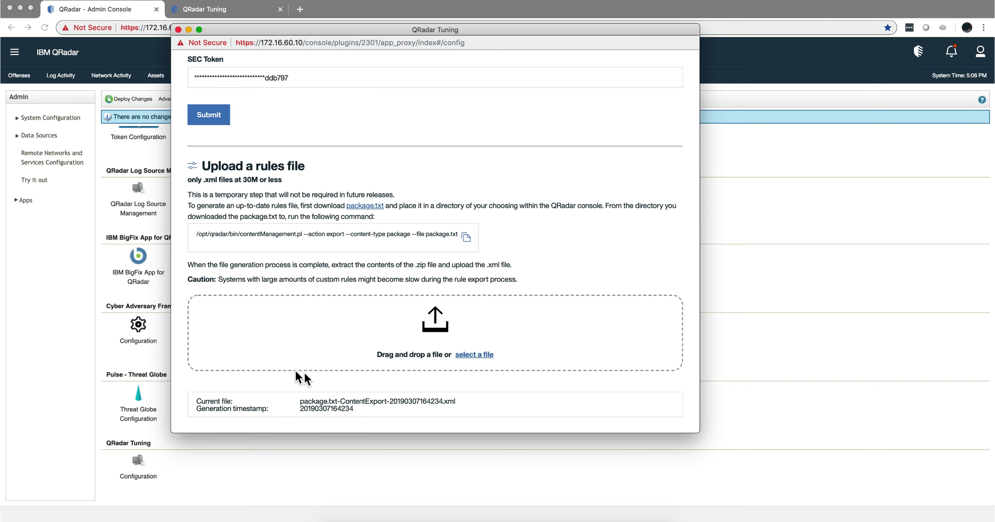